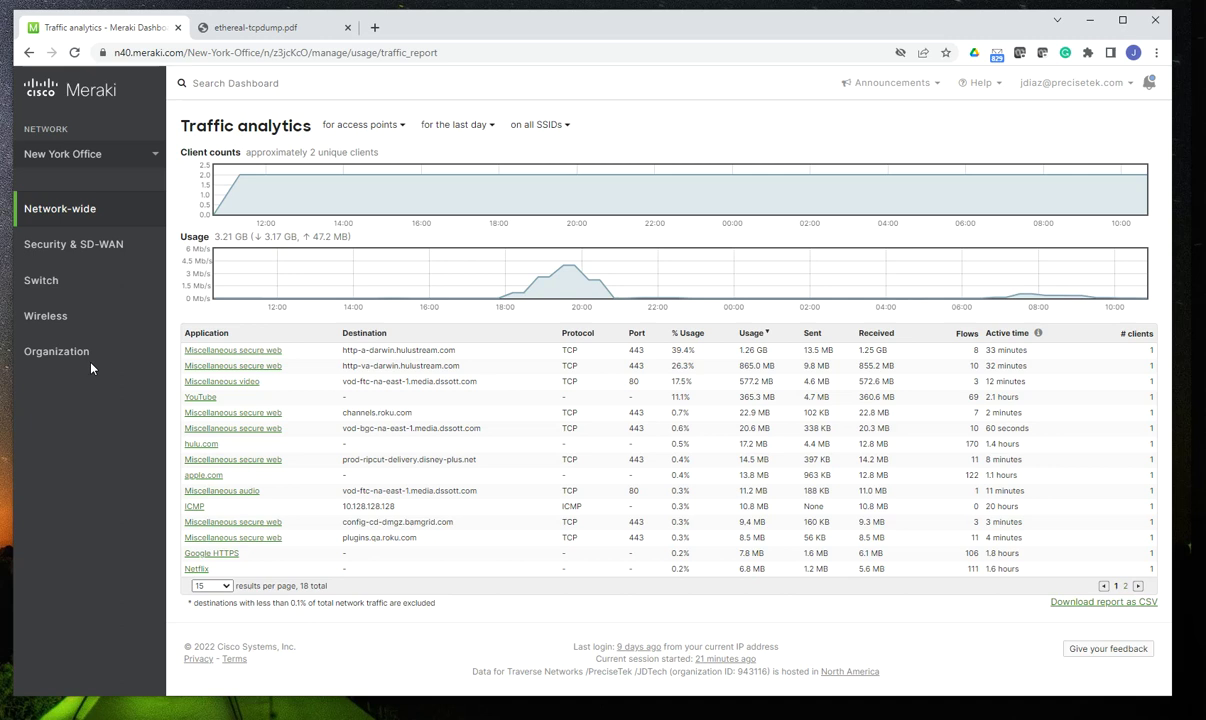
# Bring up the Network-wide Monitor/Configure menu from the left sidebar.
pyautogui.moveTo(78, 208)
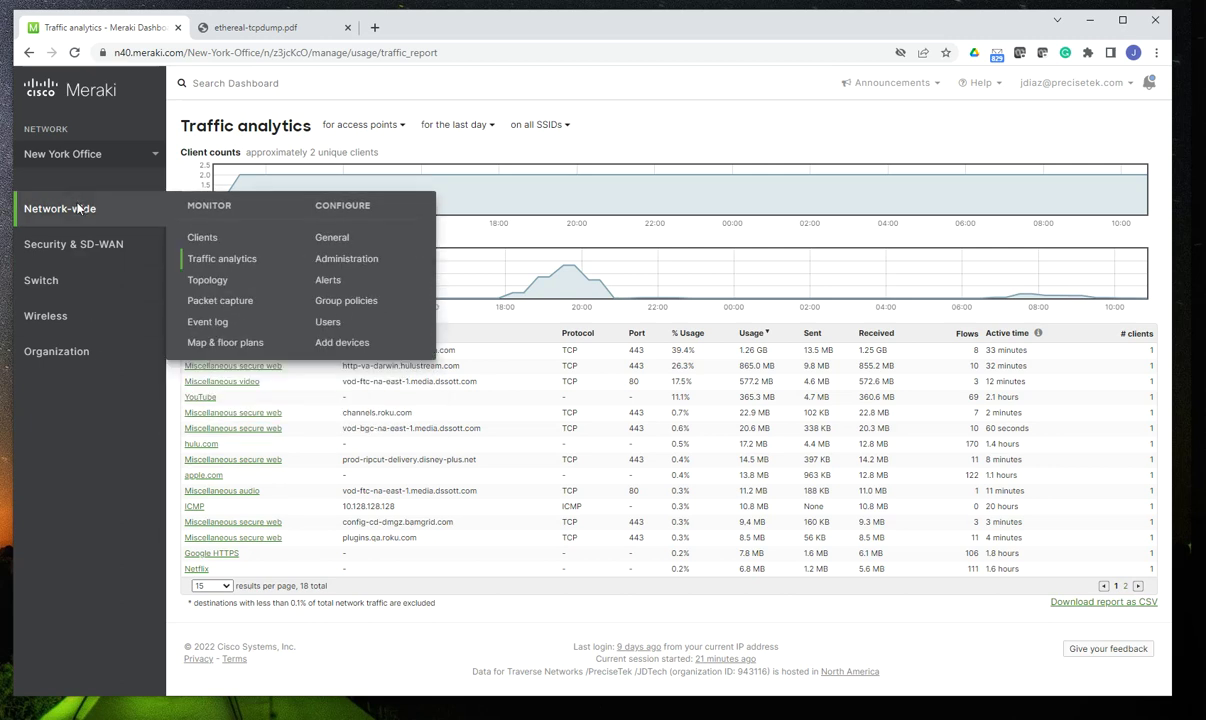
# Open the Network-wide Packet capture page and list the device types a capture can target.
pyautogui.click(220, 301)
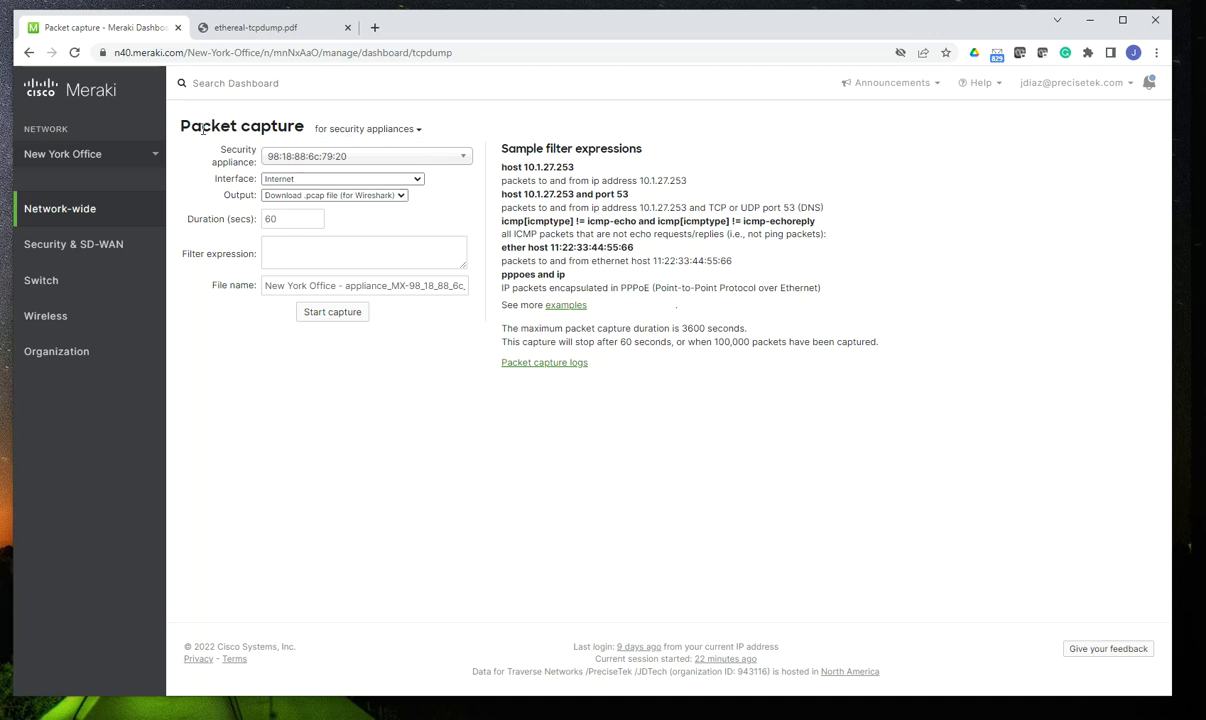
pyautogui.moveTo(172, 122); pyautogui.dragTo(277, 126)
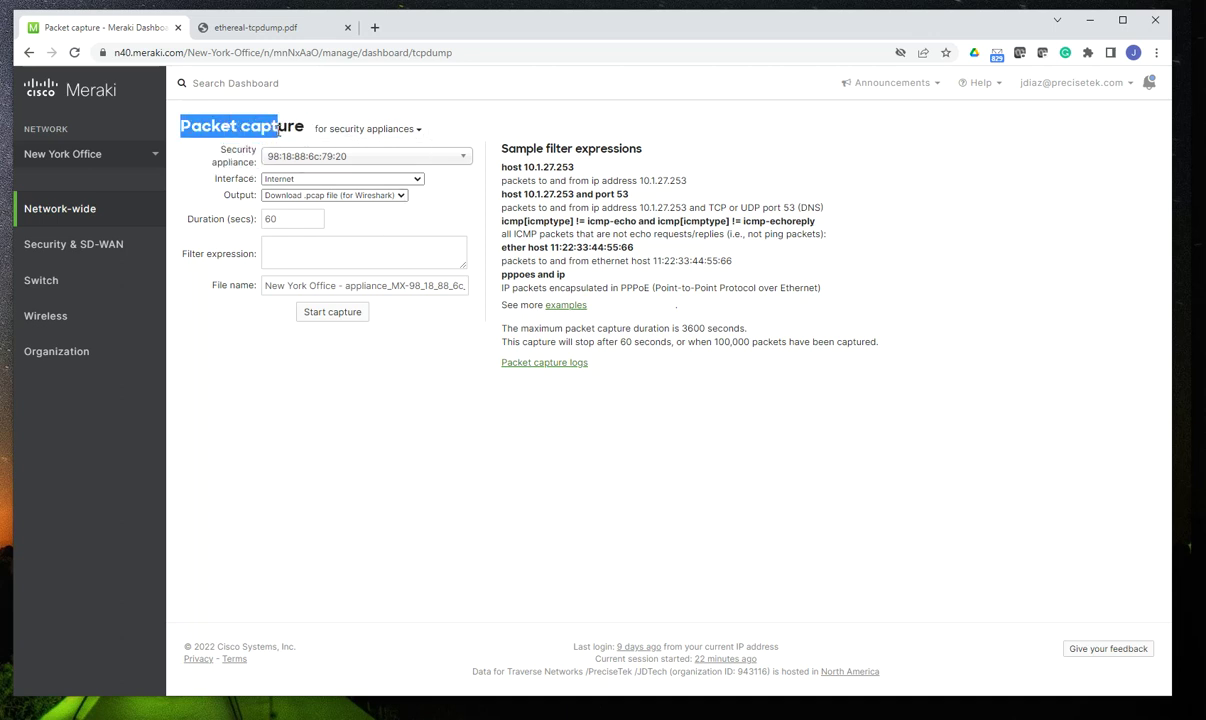
pyautogui.click(460, 121)
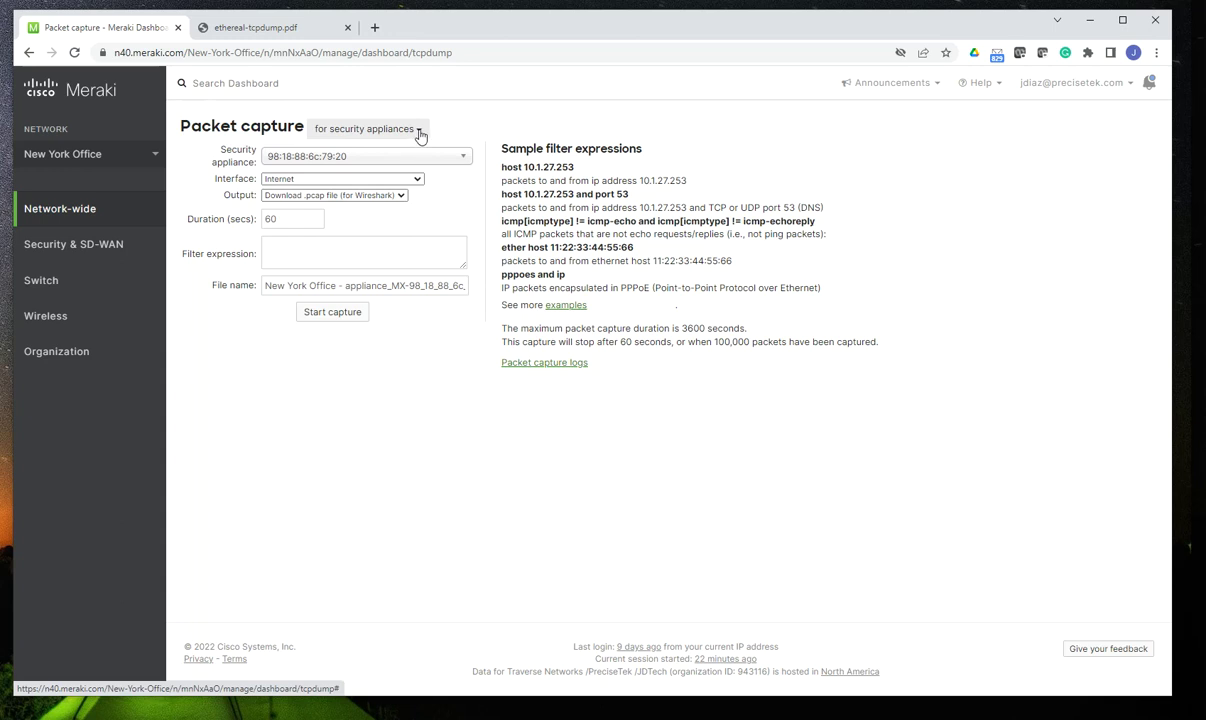
pyautogui.click(419, 131)
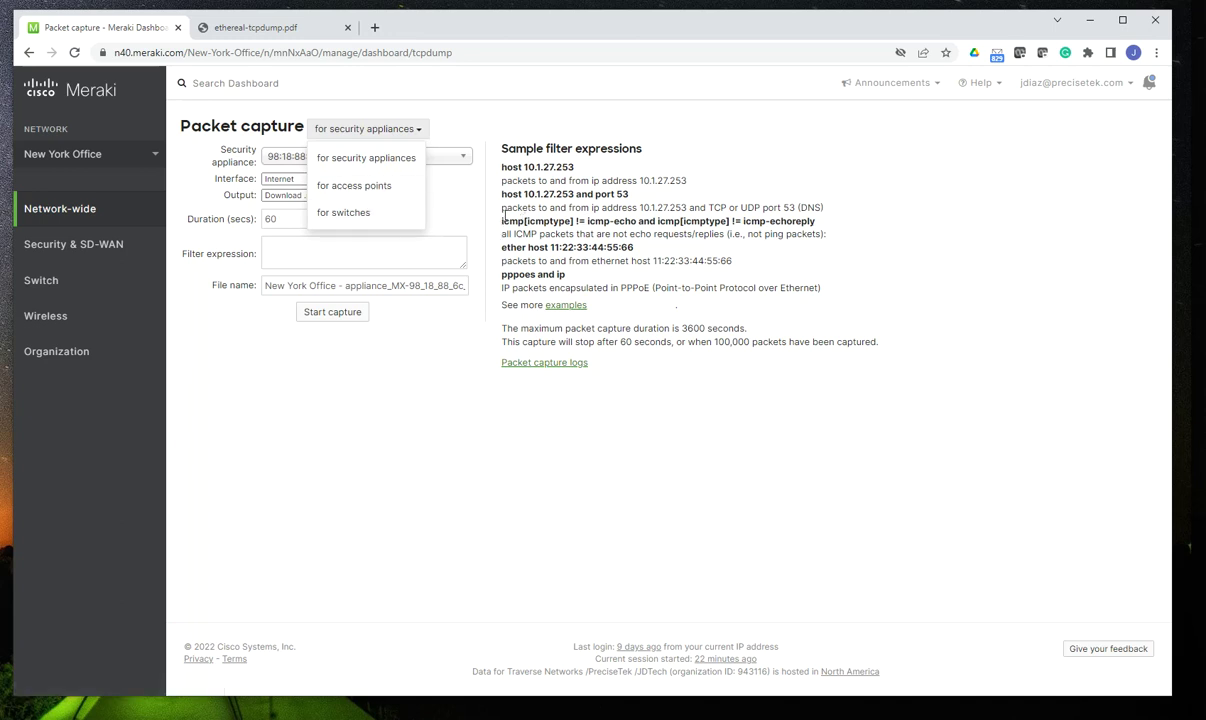
# Target the capture at access points, using the Wireless interface and .pcap output.
pyautogui.click(383, 195)
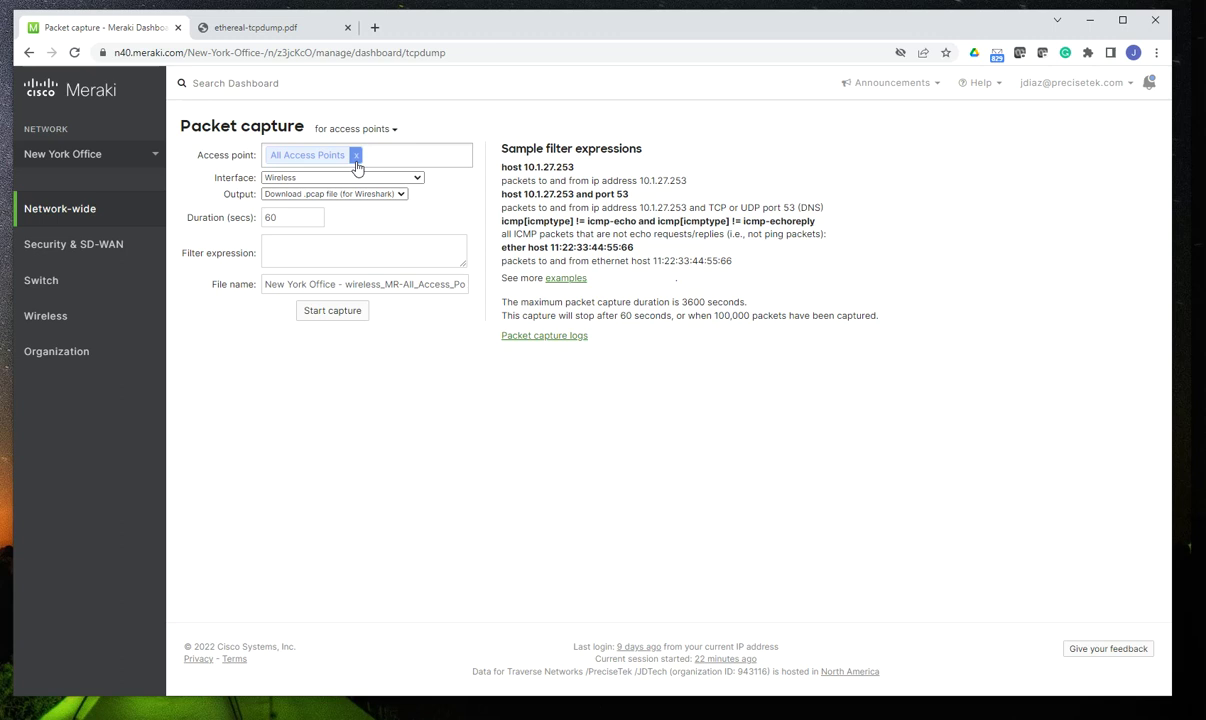
# Replace All Access Points with the single access point e0:cb:bc:b7:57:48.
pyautogui.click(356, 156)
pyautogui.click(339, 158)
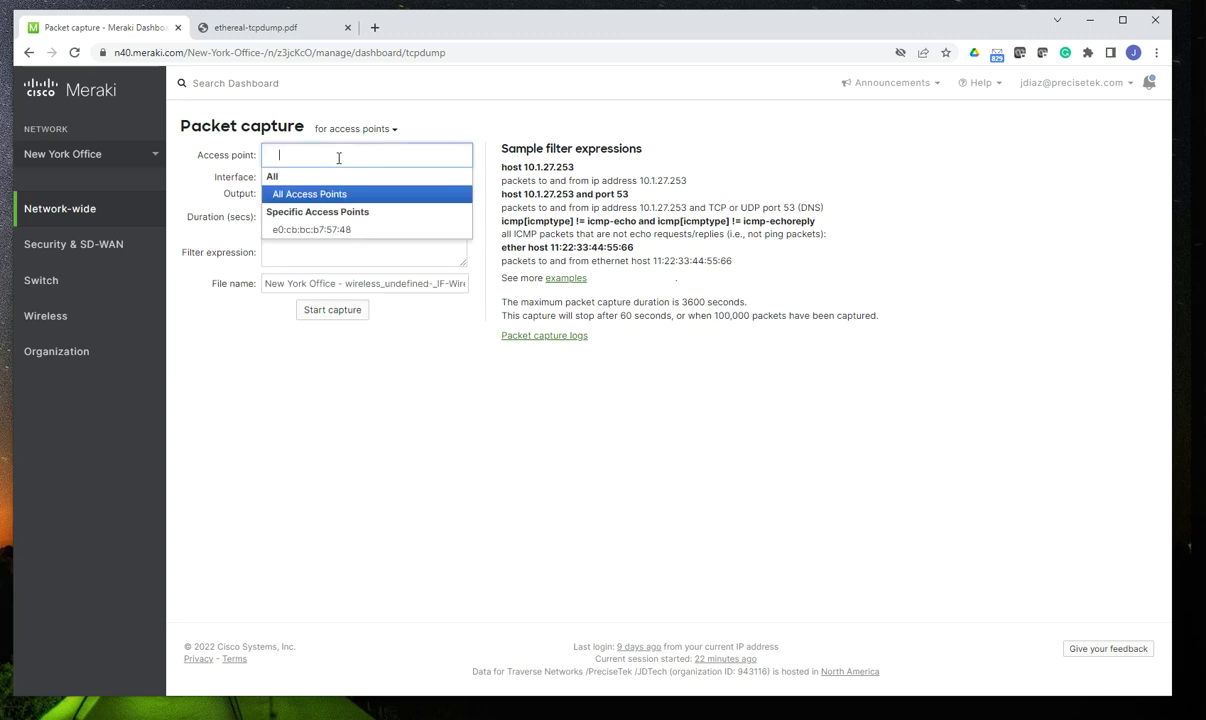
pyautogui.click(325, 231)
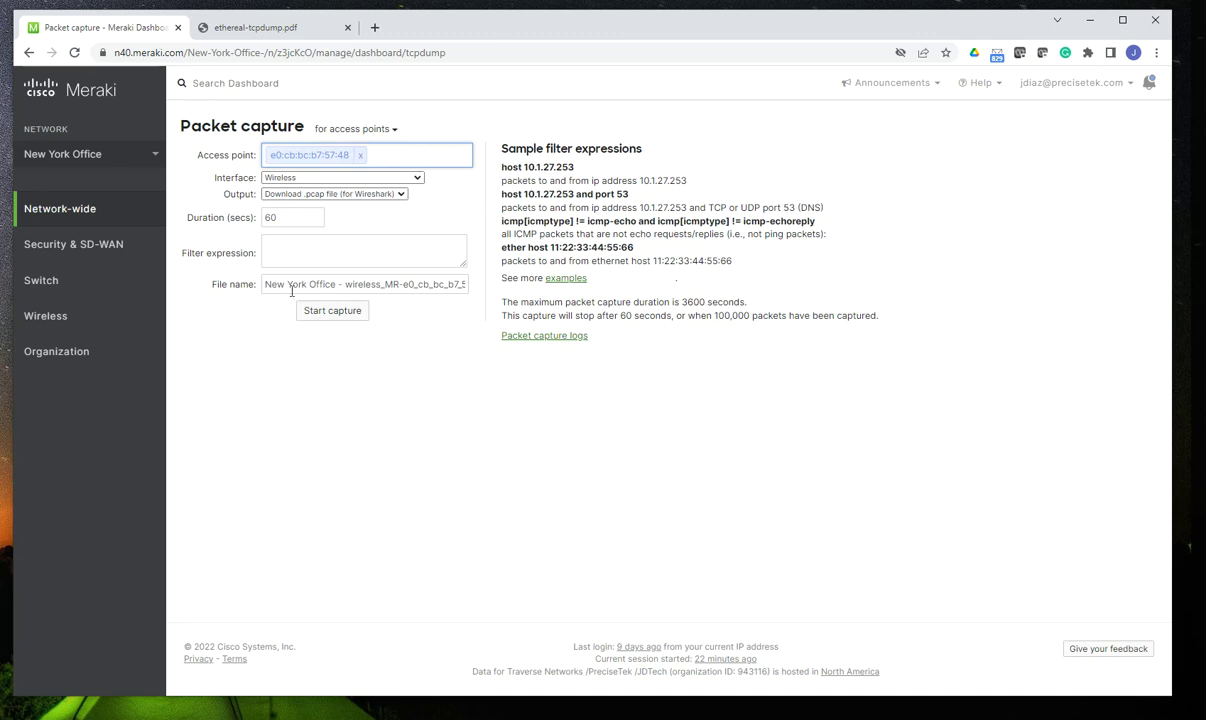
pyautogui.moveTo(212, 178); pyautogui.dragTo(258, 180)
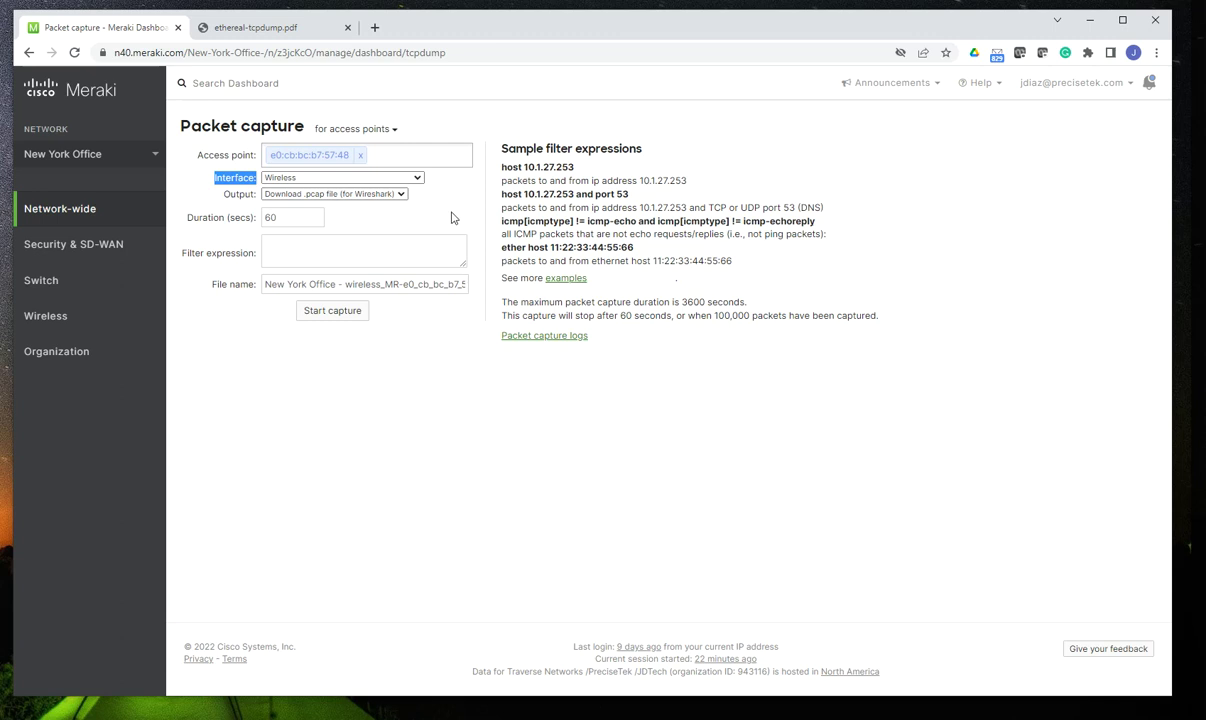
pyautogui.click(418, 180)
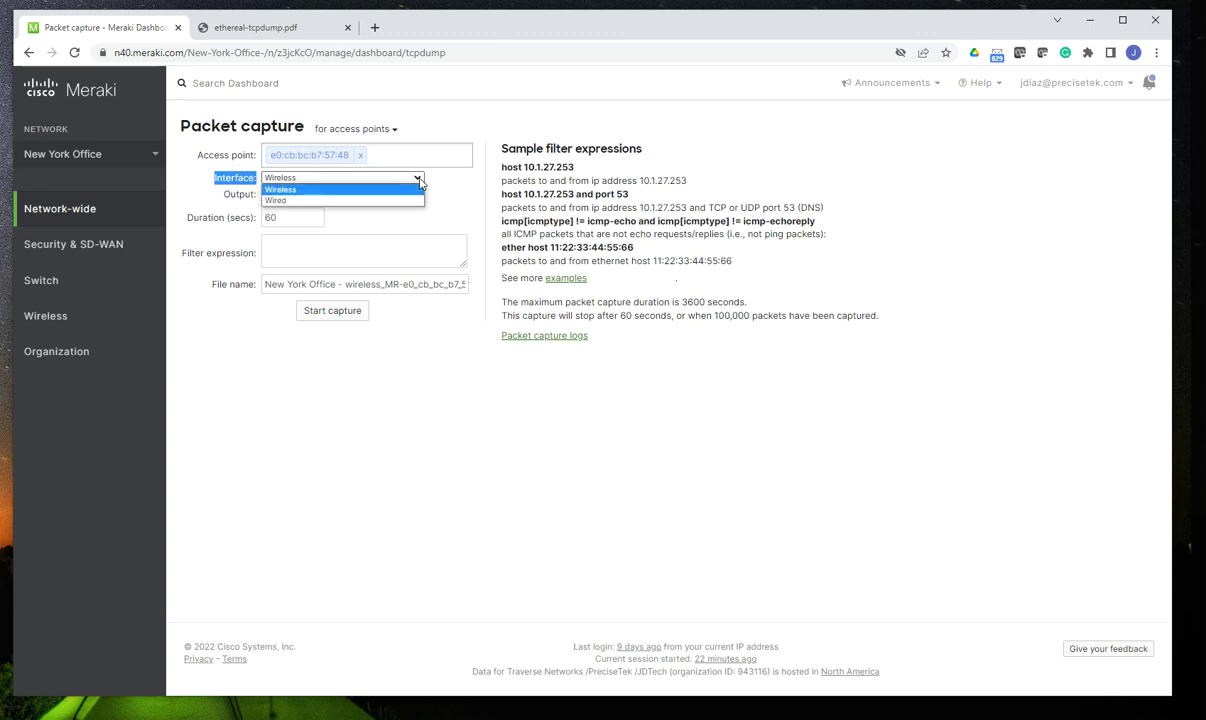
pyautogui.click(390, 190)
pyautogui.click(558, 200)
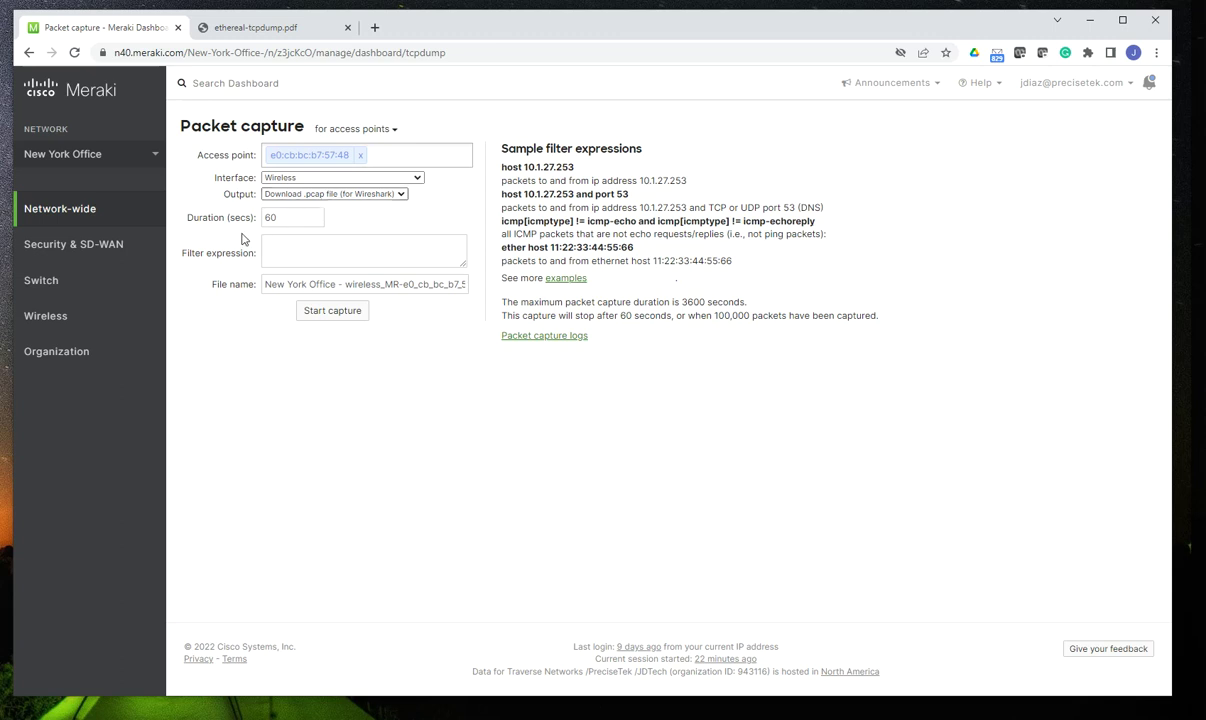
# Set the capture duration to 360 seconds, noting the 3600-second maximum and 100,000-packet limit.
pyautogui.click(278, 225)
pyautogui.doubleClick(284, 218)
pyautogui.write('360')
pyautogui.doubleClick(688, 302)
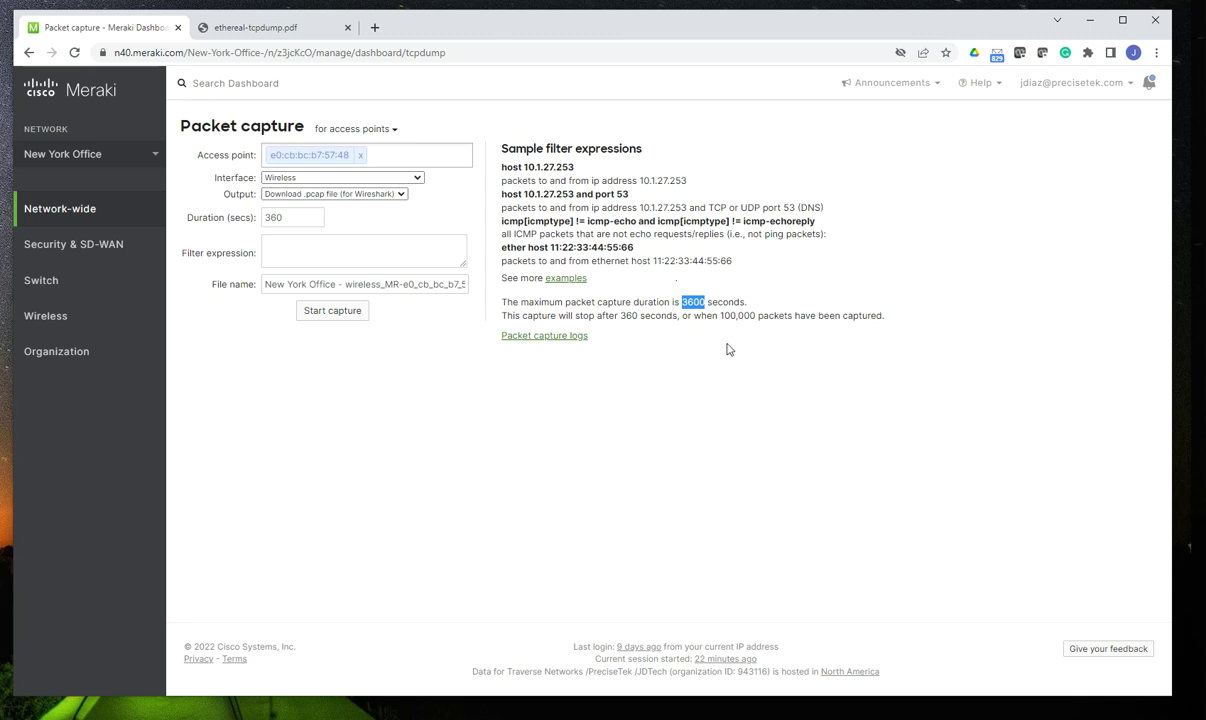
pyautogui.moveTo(712, 316); pyautogui.dragTo(752, 316)
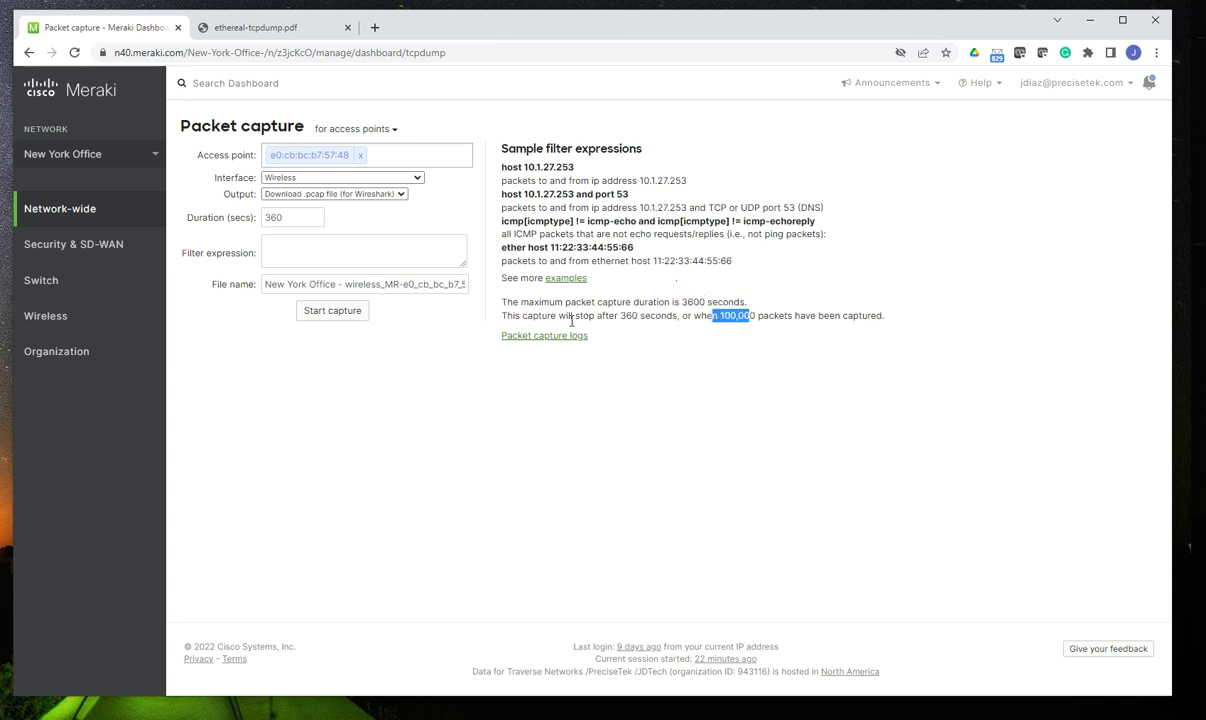
pyautogui.moveTo(583, 316); pyautogui.dragTo(620, 316)
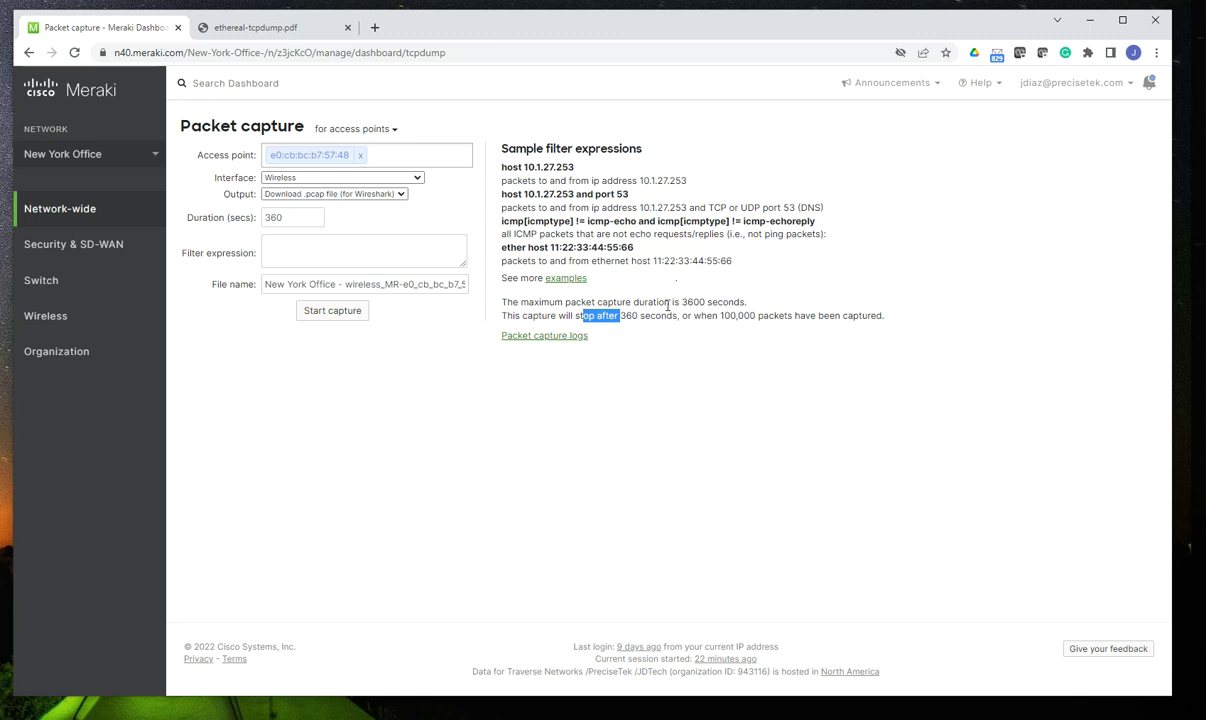
pyautogui.click(528, 302)
# Review the tcpdump filter examples, then start the capture with no filter expression.
pyautogui.click(298, 255)
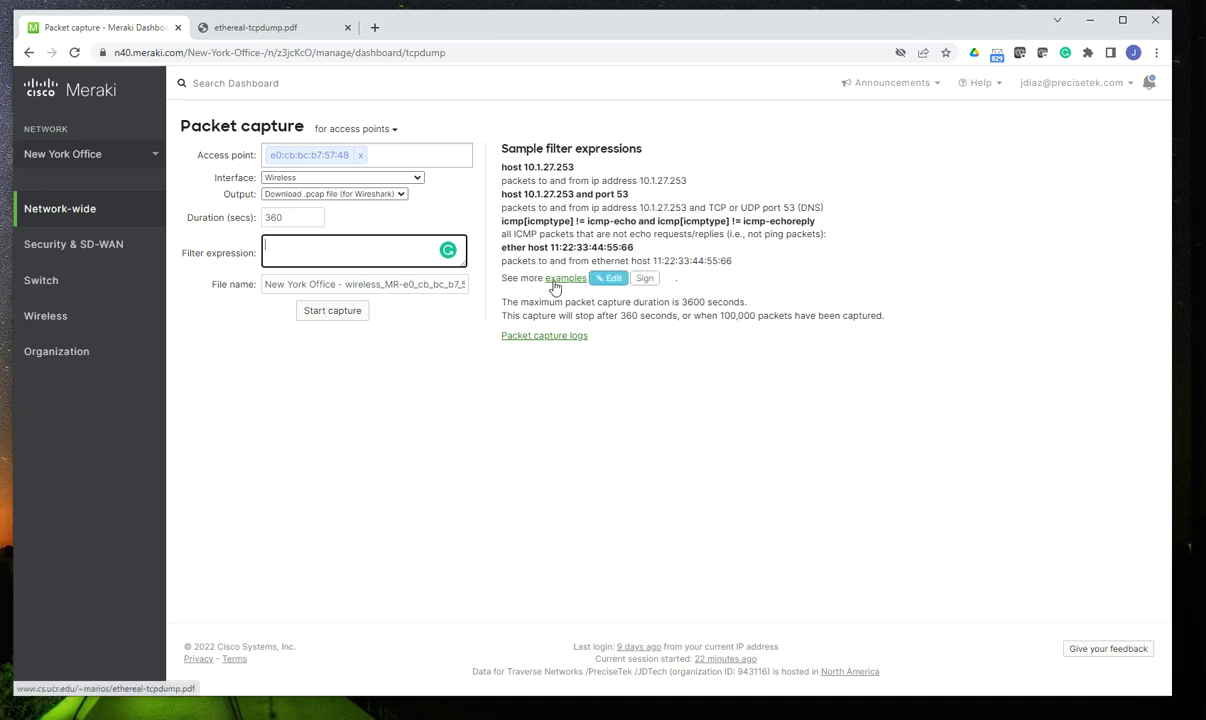
pyautogui.click(556, 279)
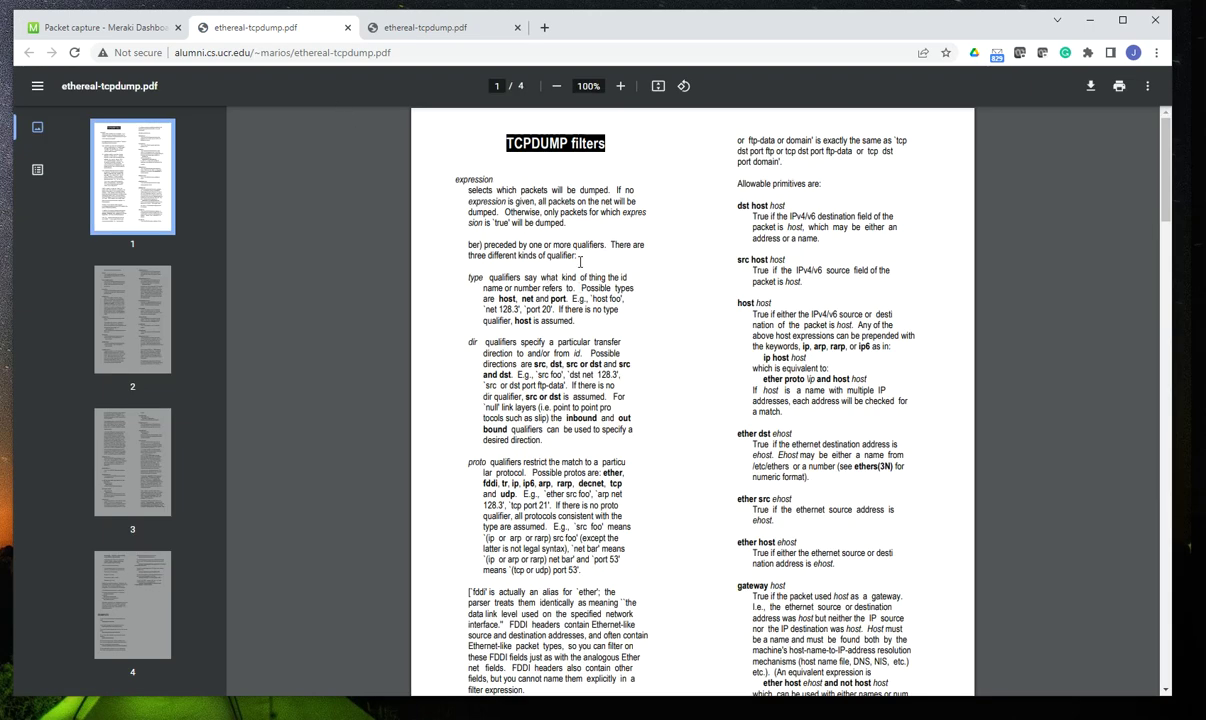
pyautogui.scroll(-1, 545, 309)
pyautogui.scroll(1, 545, 309)
pyautogui.click(95, 27)
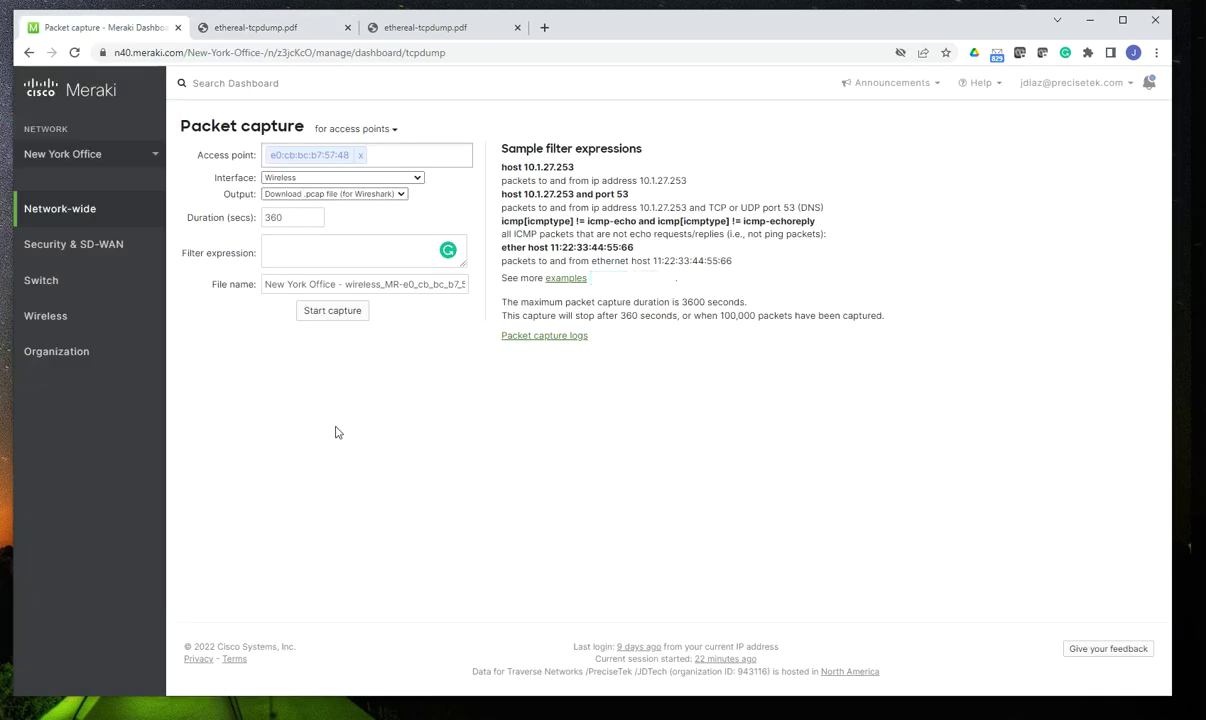
pyautogui.click(327, 312)
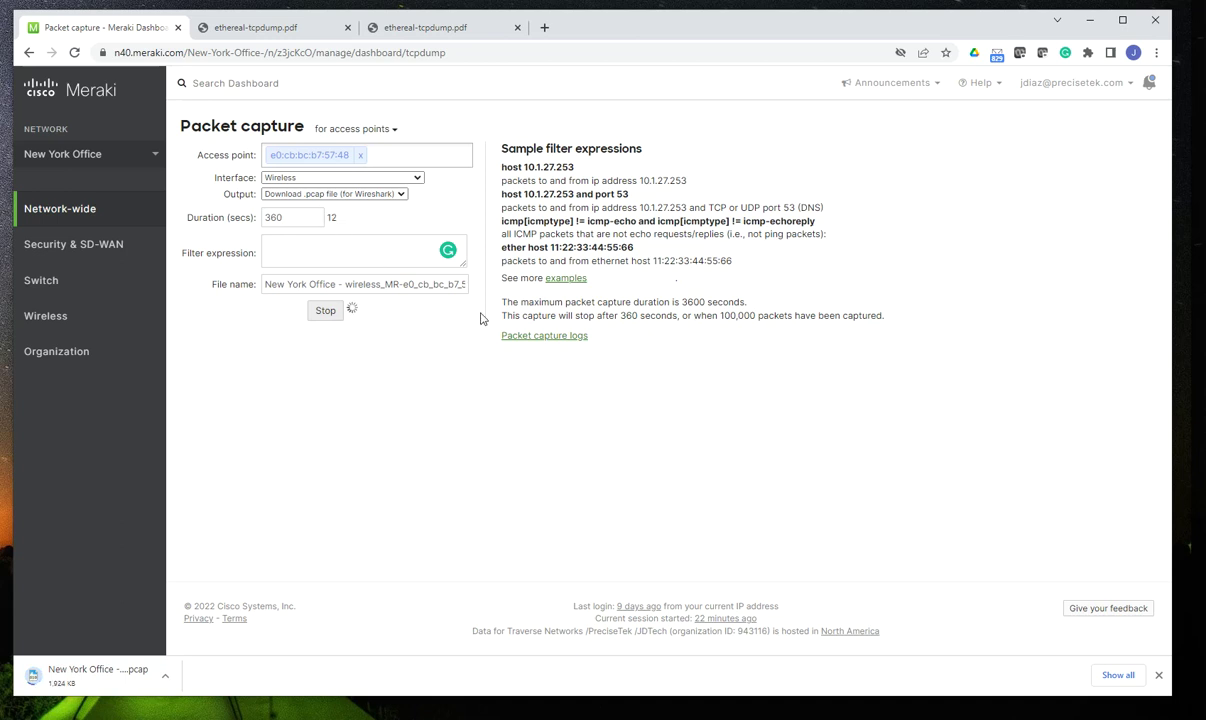
# Stop the running access point capture at 14 seconds.
pyautogui.click(325, 311)
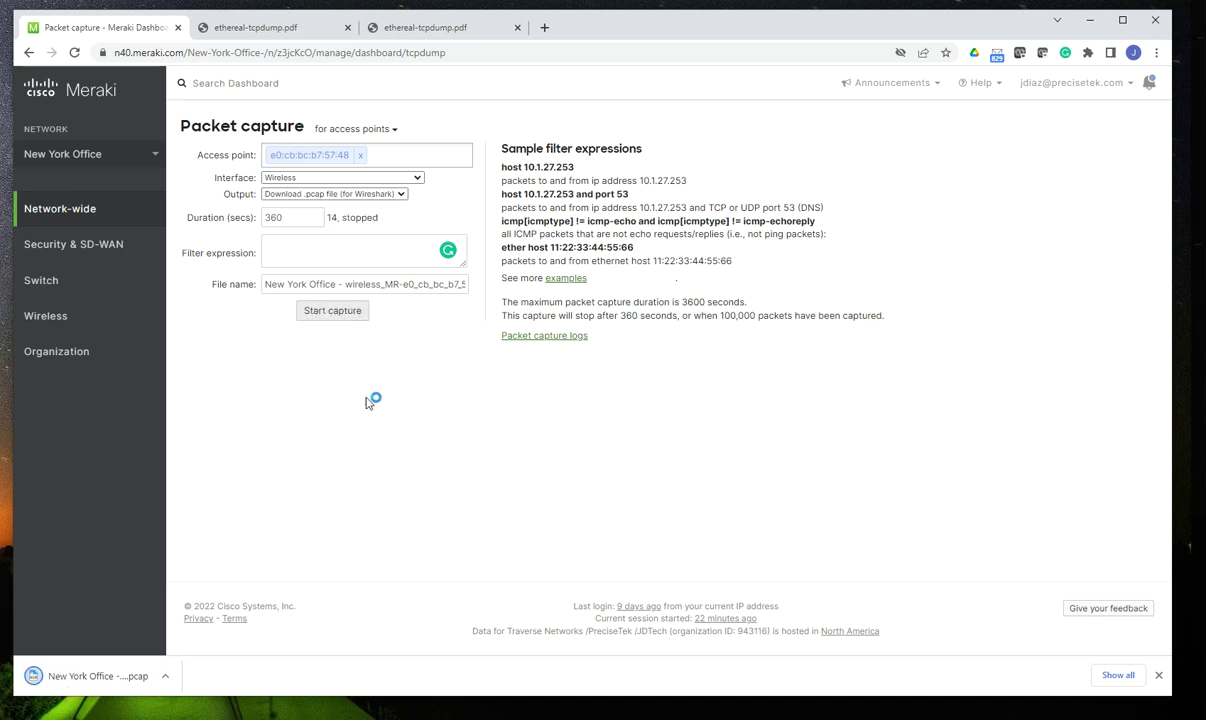
# Open the downloaded .pcap in Wireshark, browse its 802.11 packets, then minimize Wireshark.
pyautogui.click(105, 677)
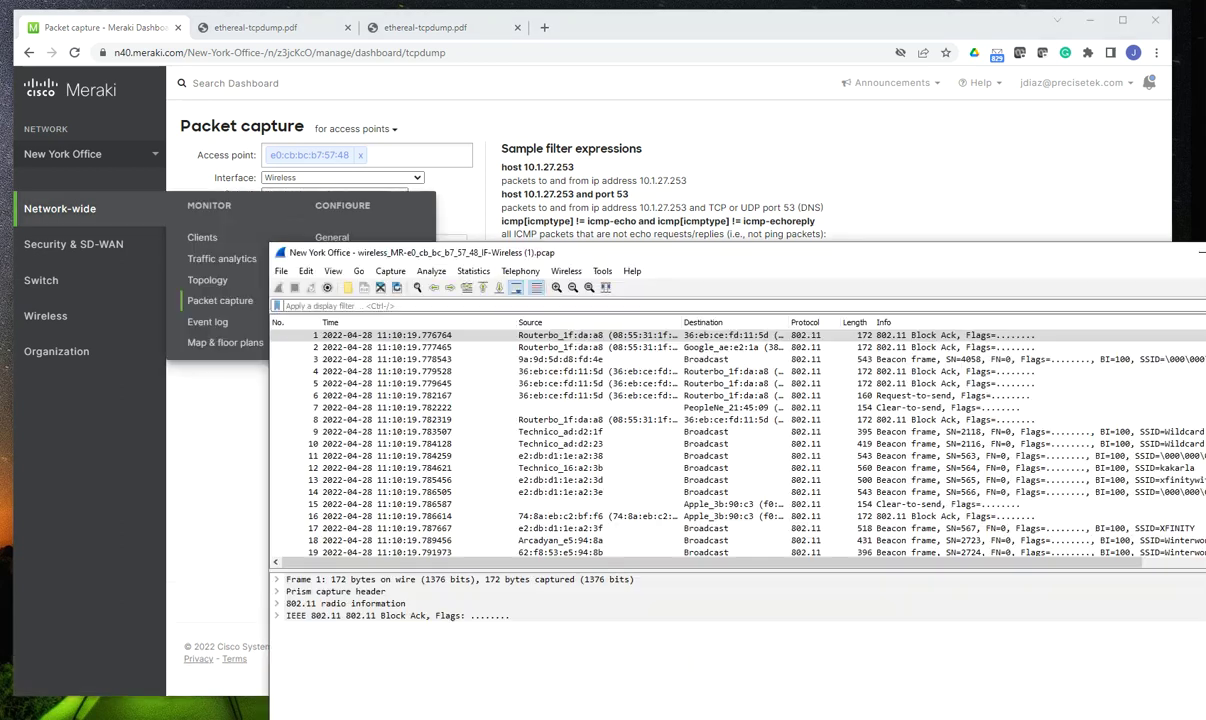
pyautogui.moveTo(668, 256); pyautogui.dragTo(528, 57)
pyautogui.scroll(-15, 474, 248)
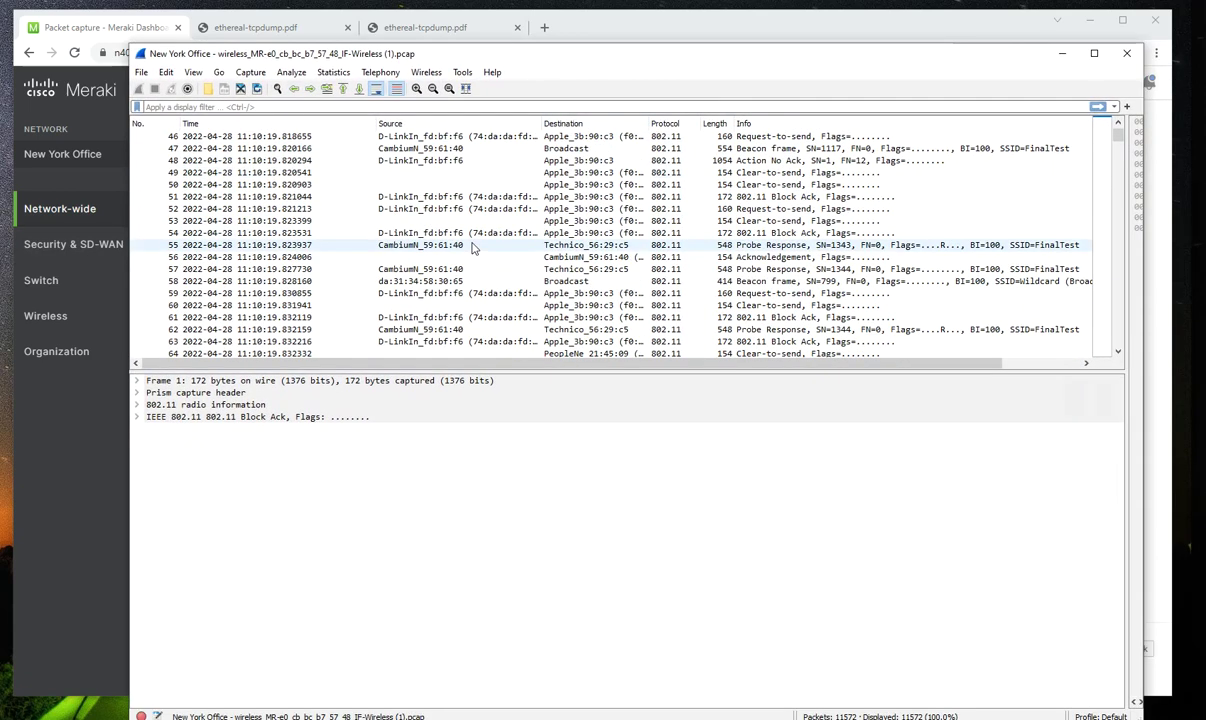
pyautogui.click(988, 42)
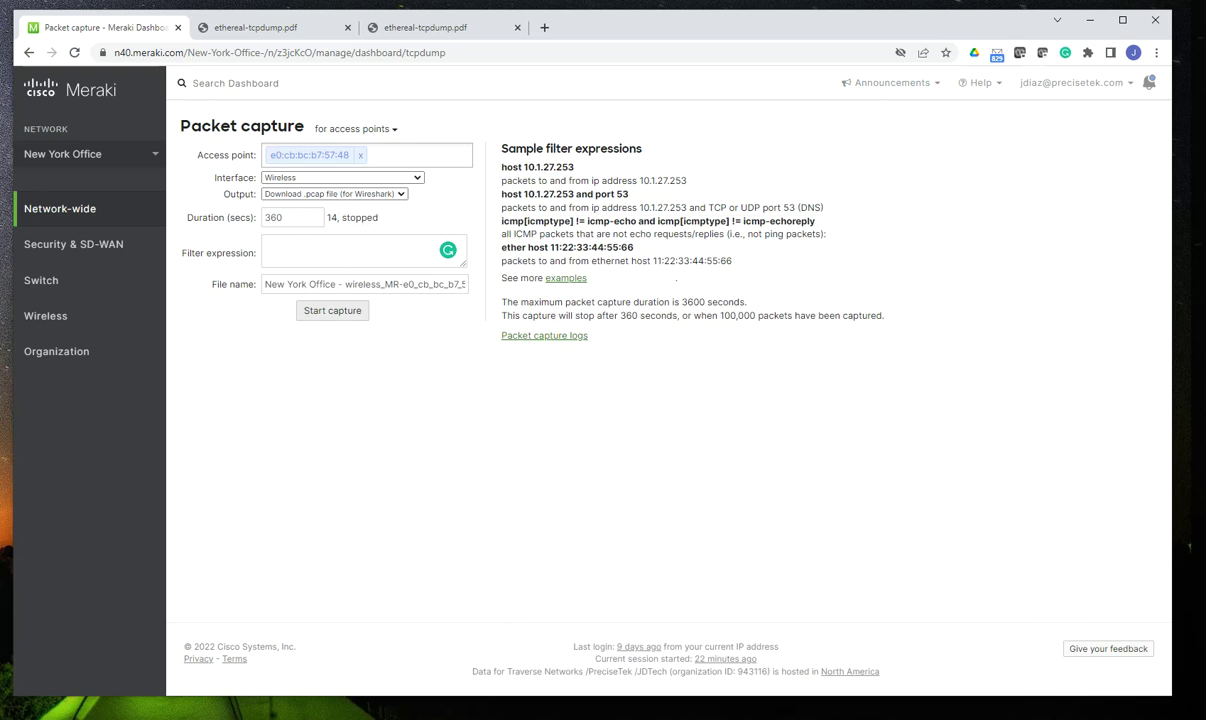
pyautogui.hotkey('alt', 'Tab')
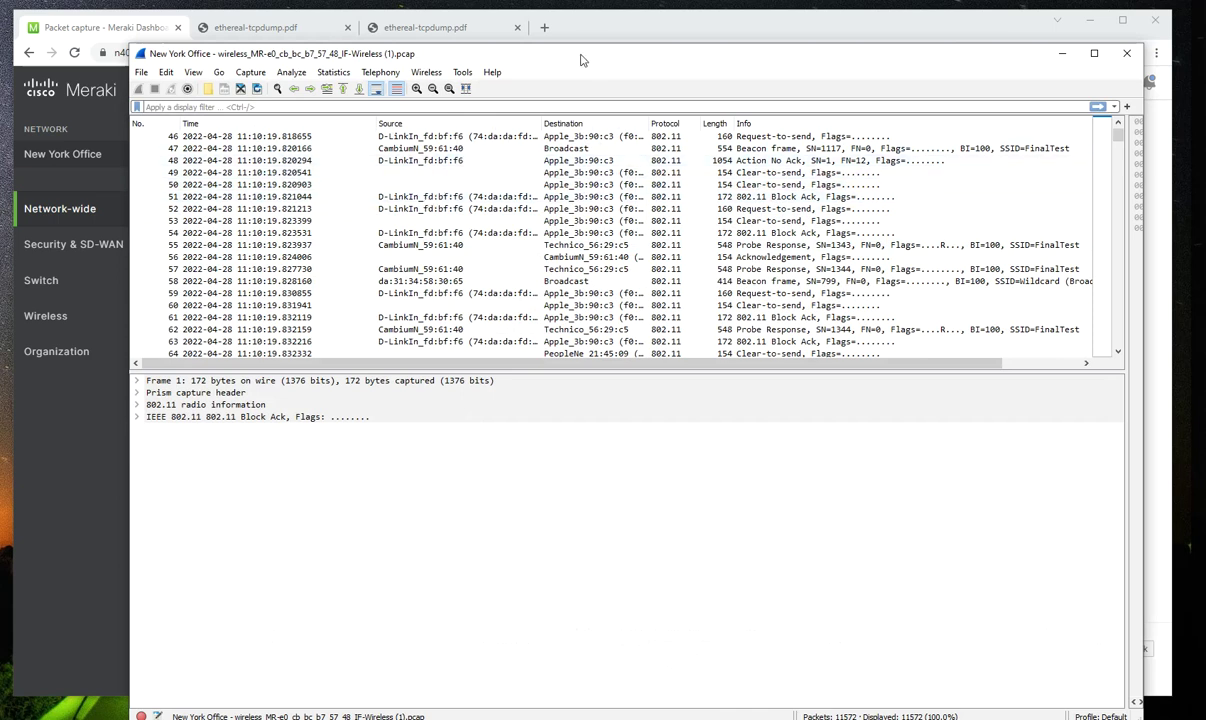
pyautogui.moveTo(582, 57); pyautogui.dragTo(548, 44)
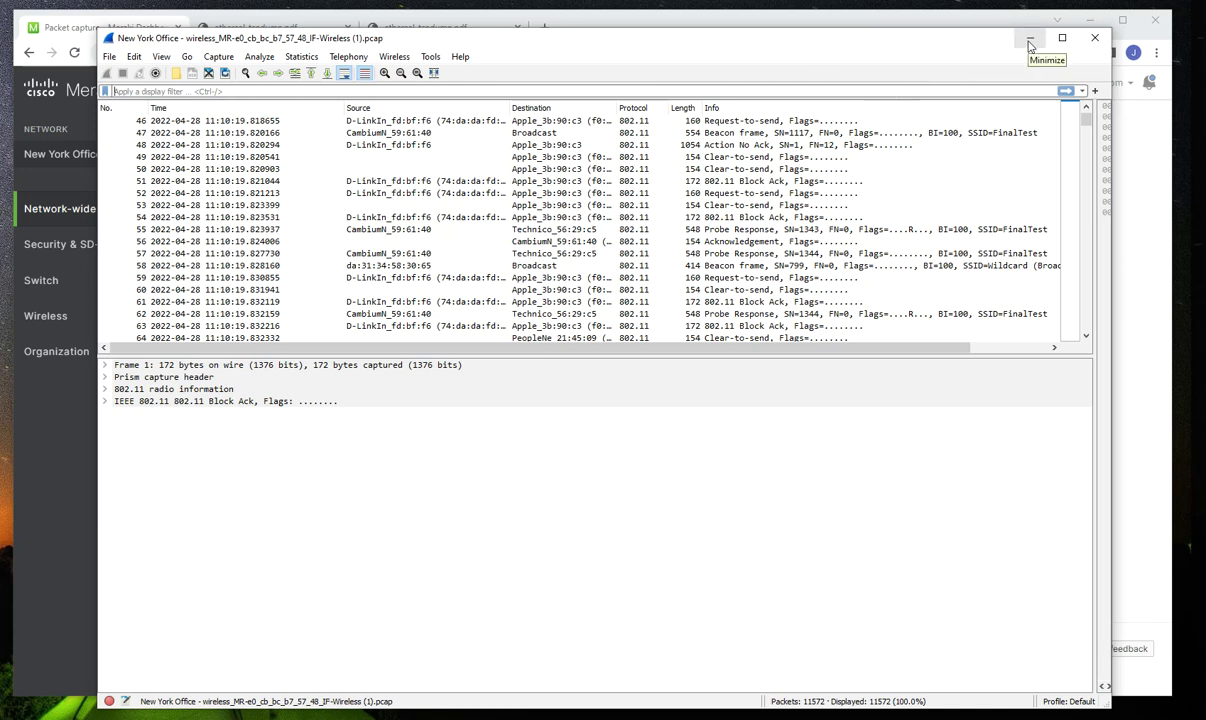
pyautogui.click(1030, 40)
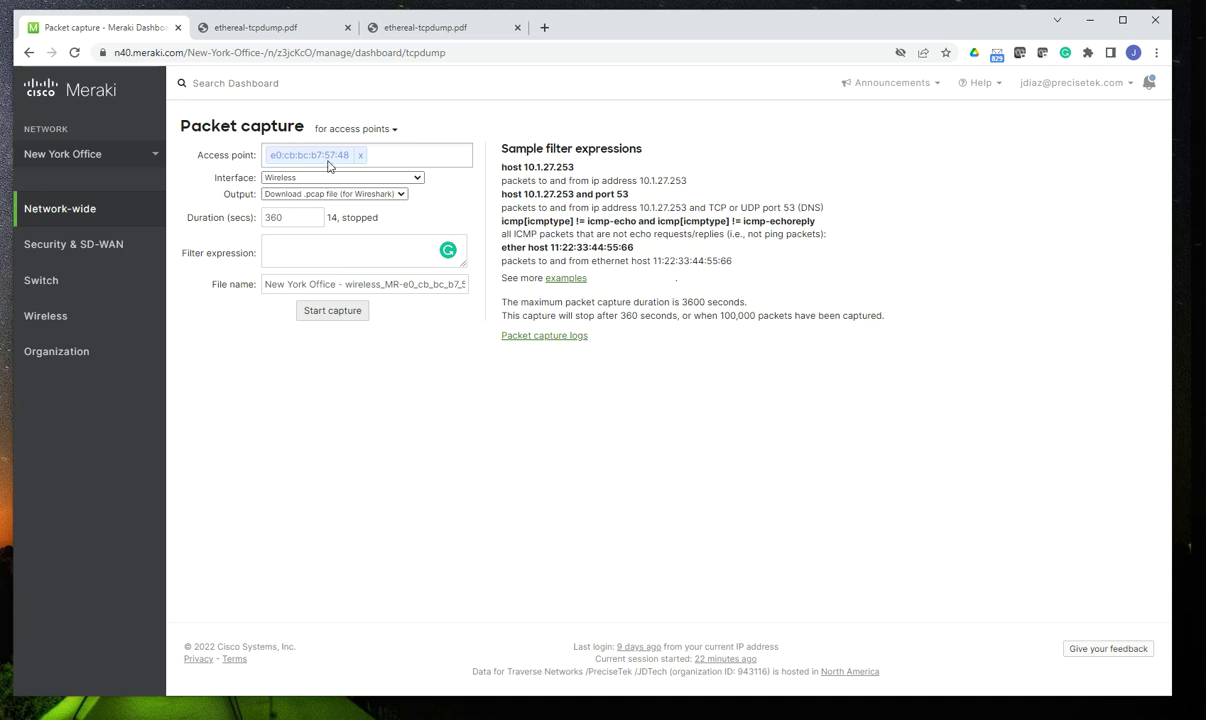
# Switch the capture to security appliances and review the interface options, keeping Internet.
pyautogui.click(395, 131)
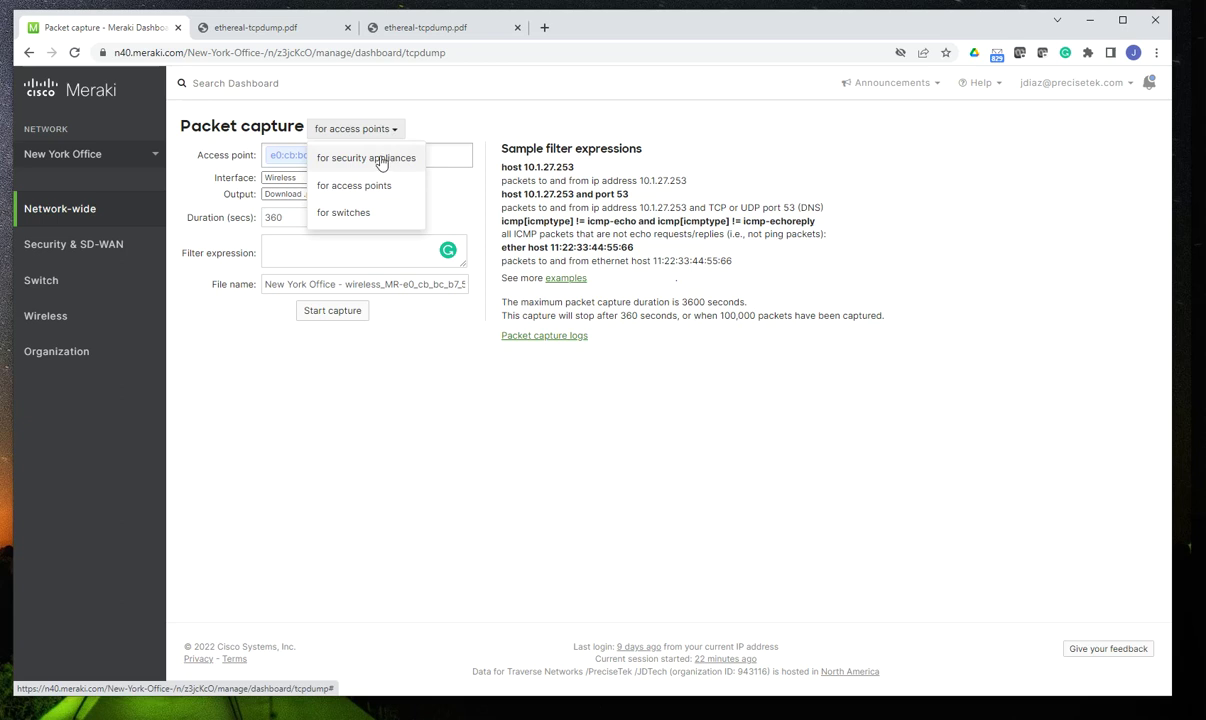
pyautogui.click(381, 160)
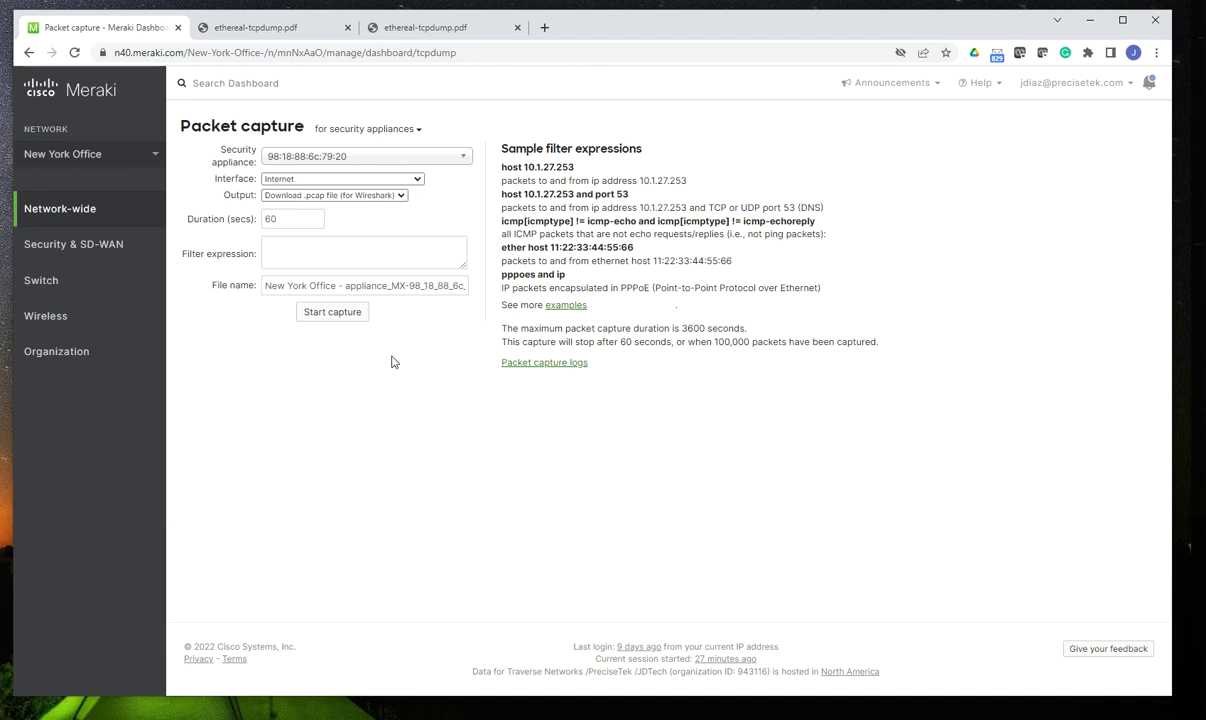
pyautogui.moveTo(204, 172); pyautogui.dragTo(258, 183)
pyautogui.click(420, 184)
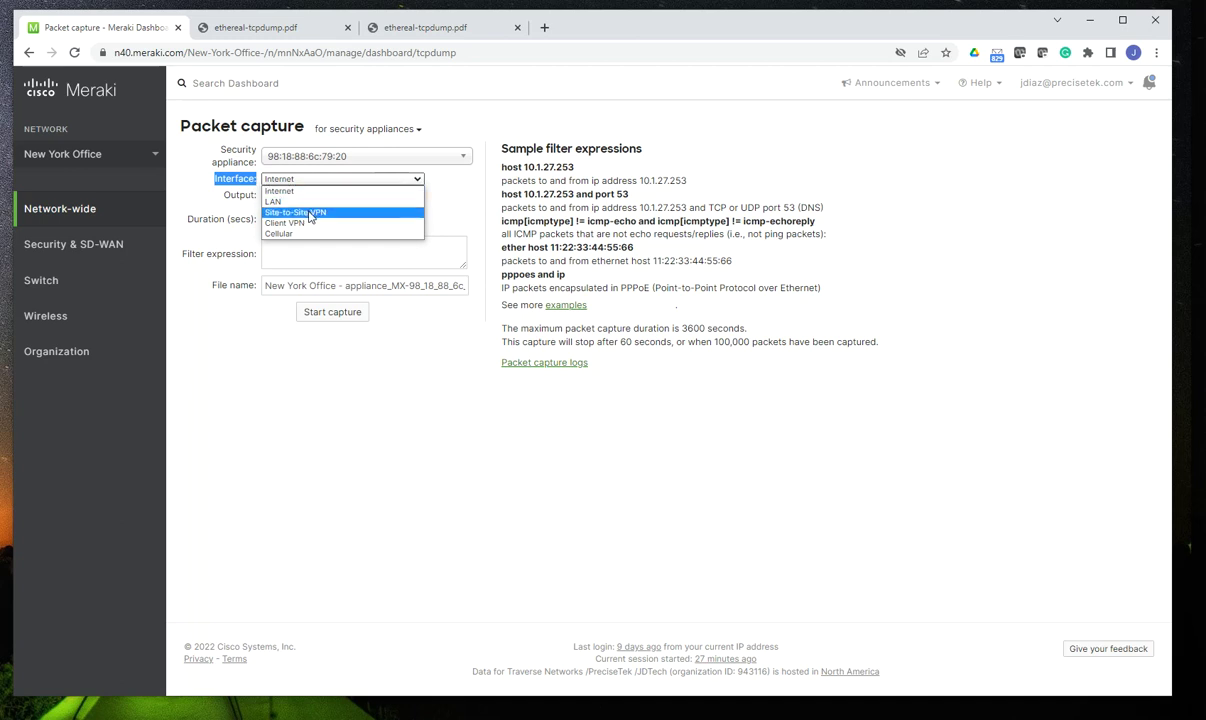
pyautogui.moveTo(201, 254)
pyautogui.click(620, 545)
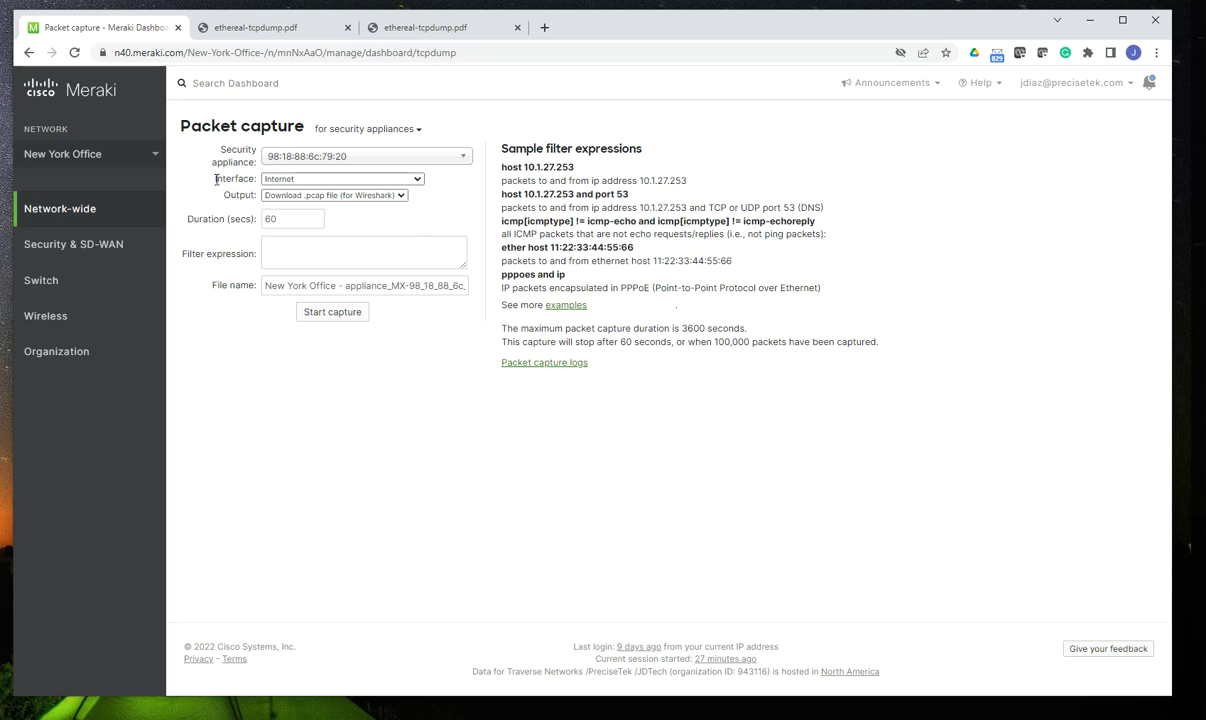
pyautogui.moveTo(216, 180); pyautogui.dragTo(254, 179)
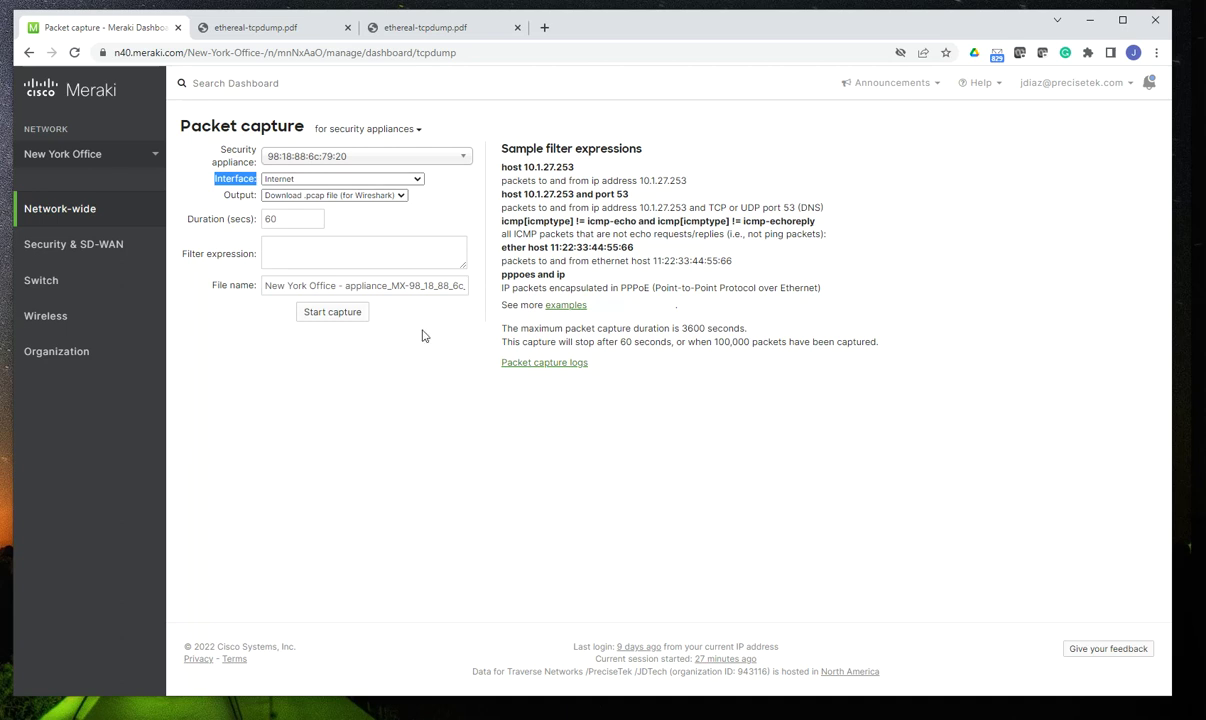
# Switch the capture target to switches and begin entering the ports to capture on.
pyautogui.click(455, 163)
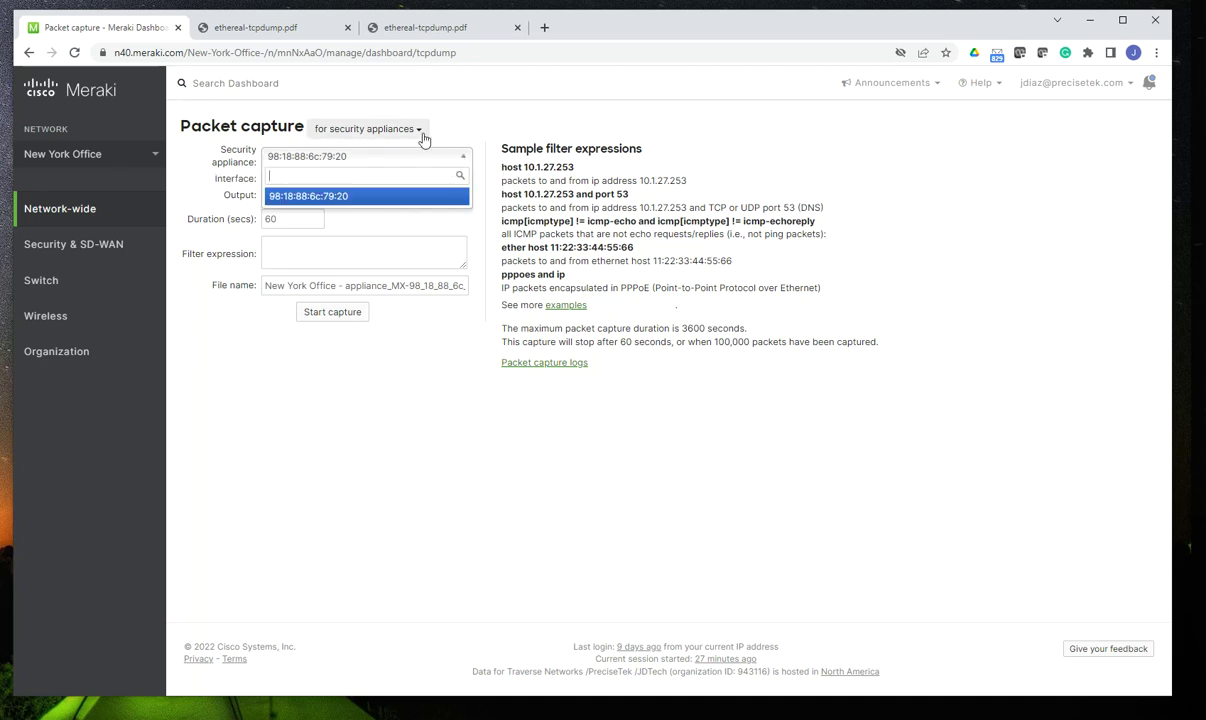
pyautogui.click(420, 131)
pyautogui.click(360, 212)
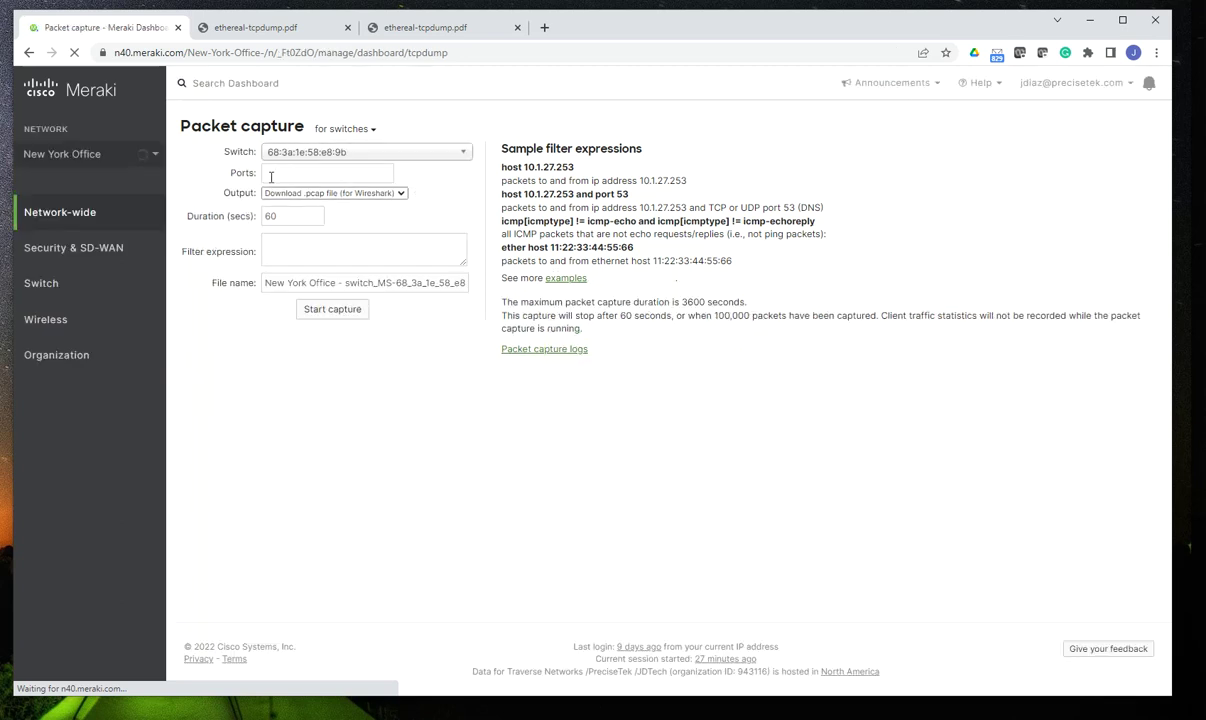
pyautogui.click(268, 174)
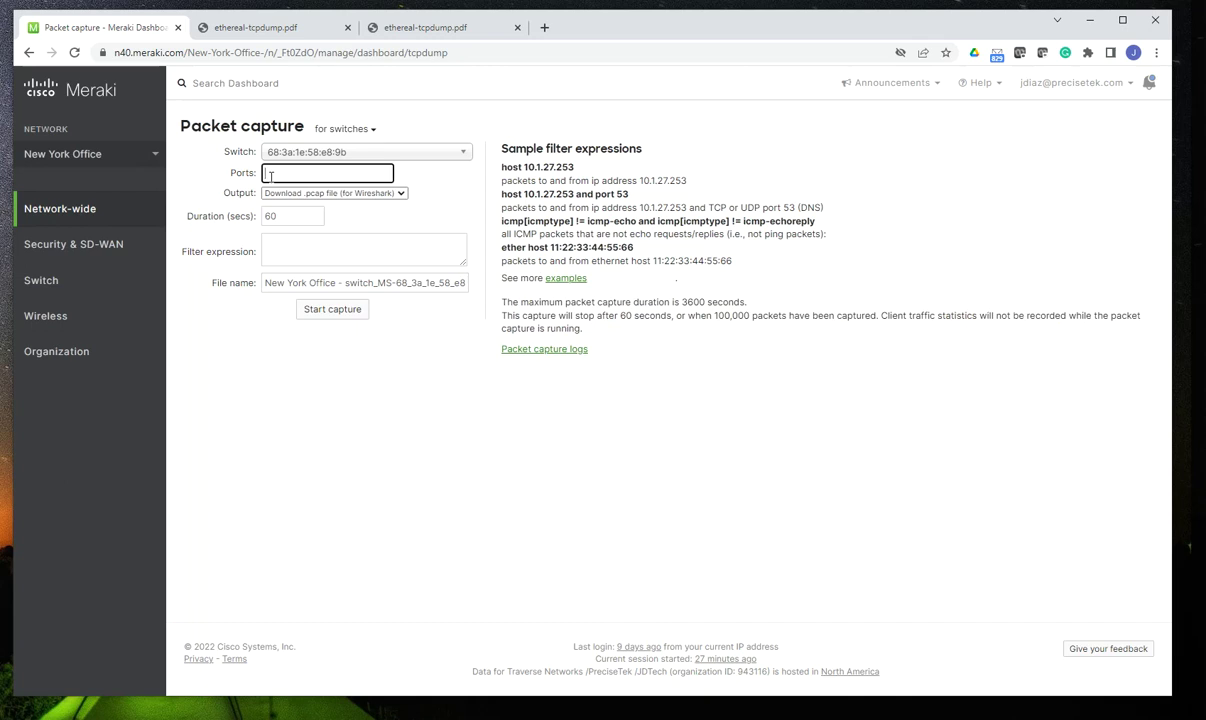
pyautogui.moveTo(223, 283)
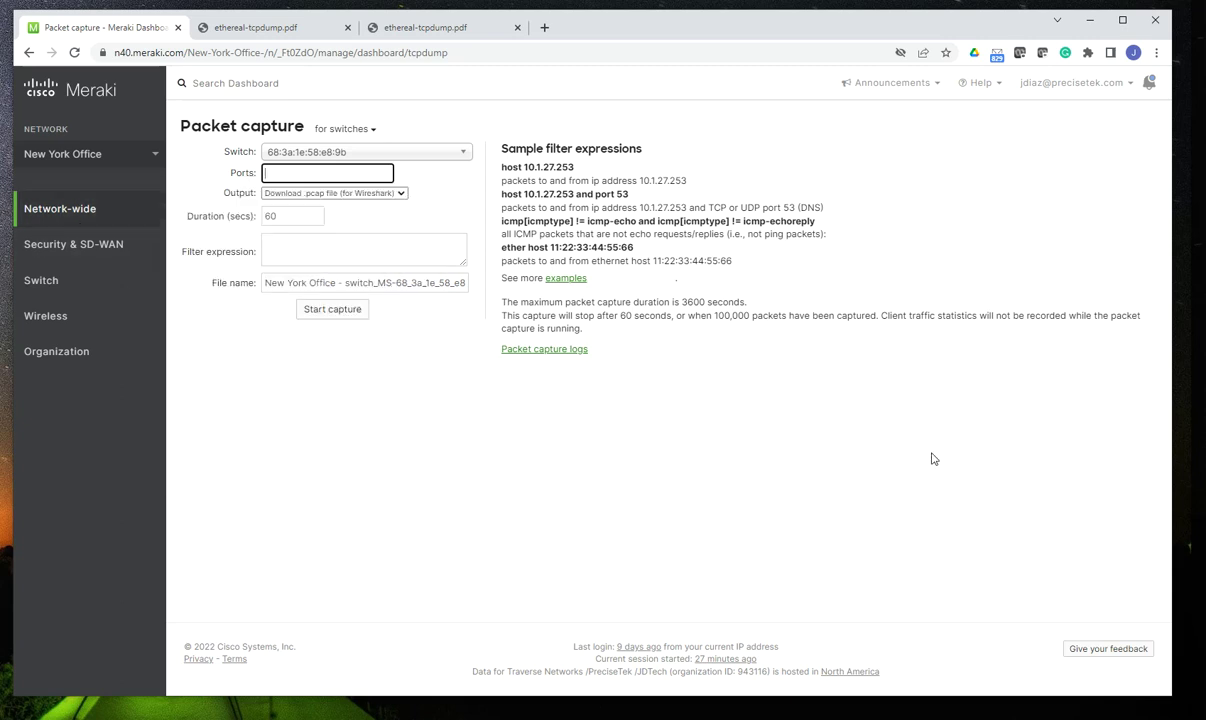